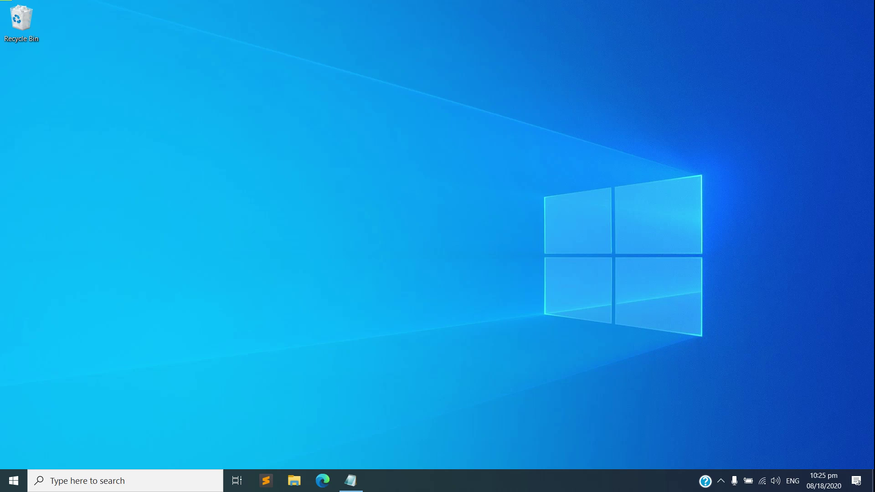
Launch Edge, search Google for 'google forms' and open the Google Forms page.
{"action": "left_click", "coordinate": [323, 481]}
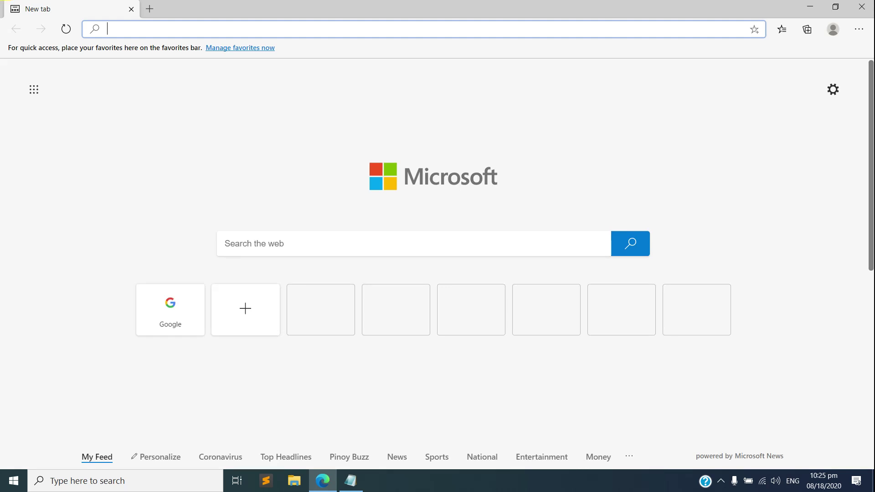
{"action": "type", "text": "google.com"}
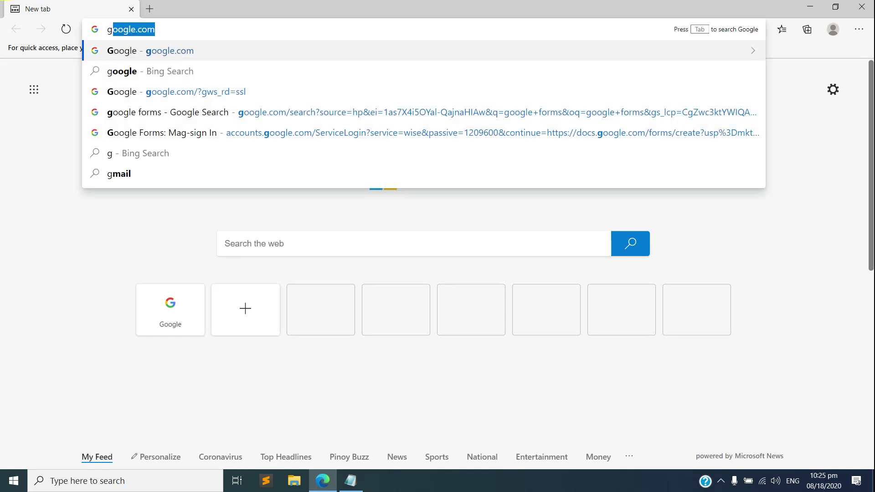
{"action": "key", "text": "Return"}
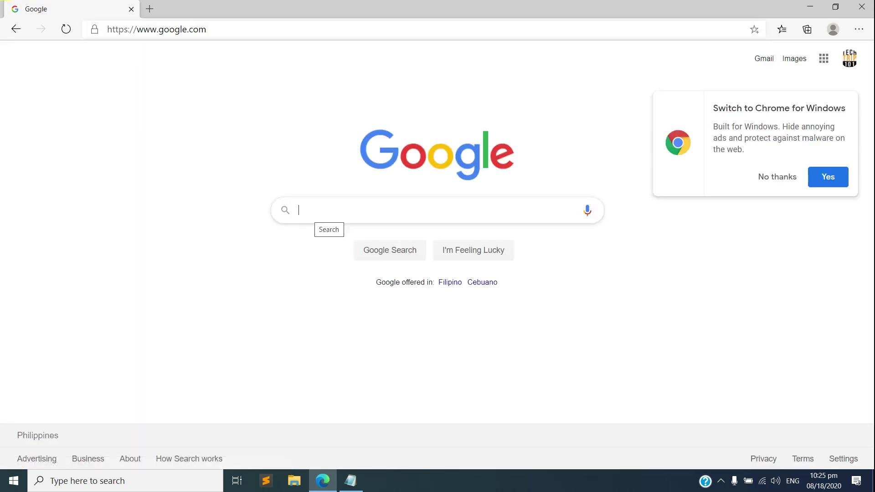
{"action": "left_click", "coordinate": [336, 210]}
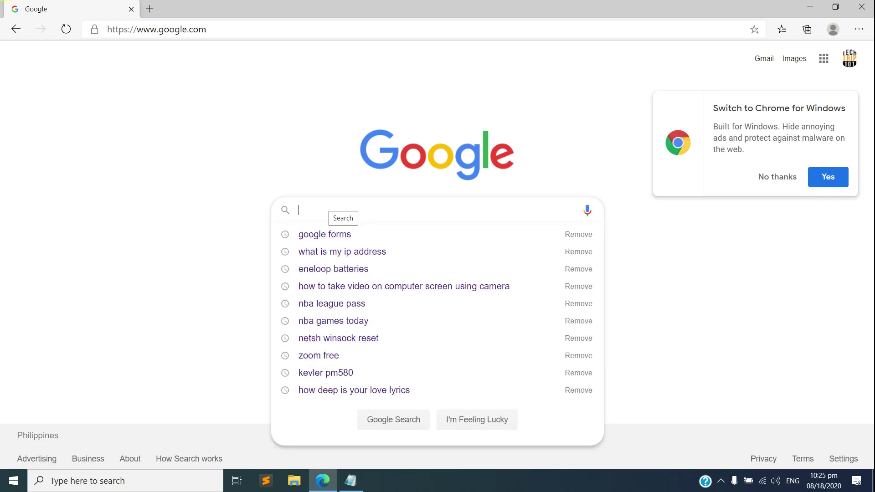
{"action": "type", "text": "google forms"}
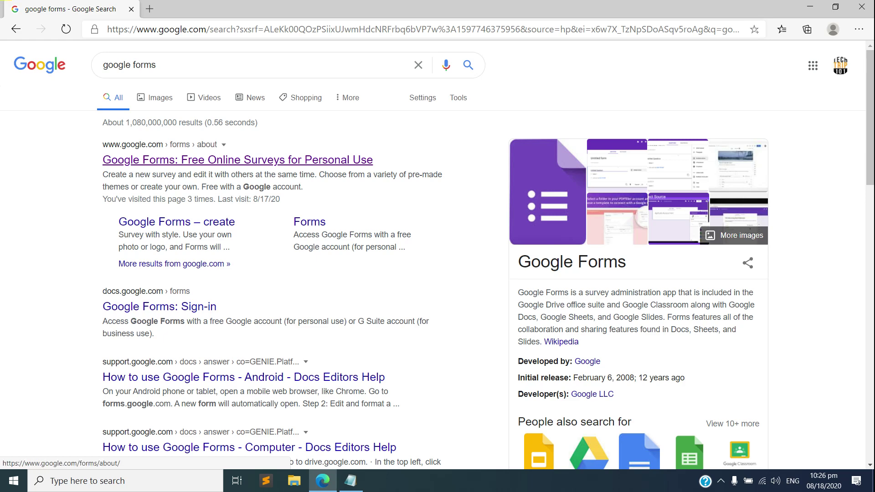
{"action": "left_click", "coordinate": [237, 160]}
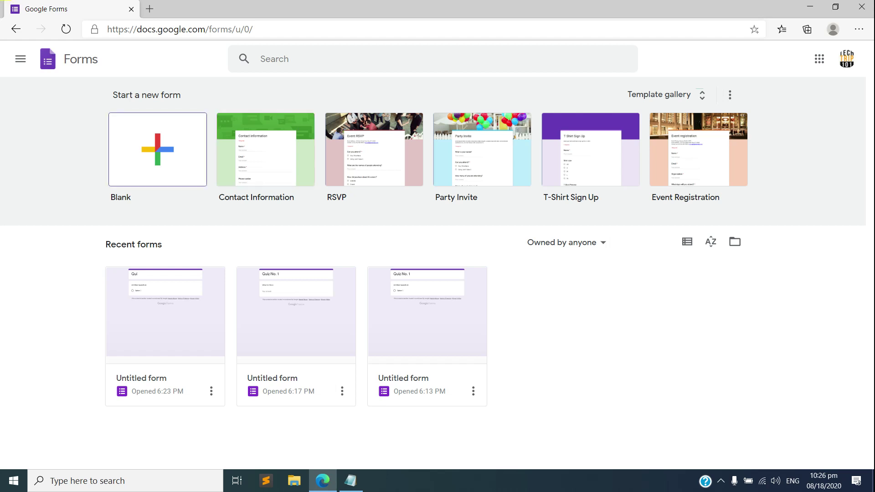
Create a new form from the Blank template.
{"action": "left_click", "coordinate": [158, 149]}
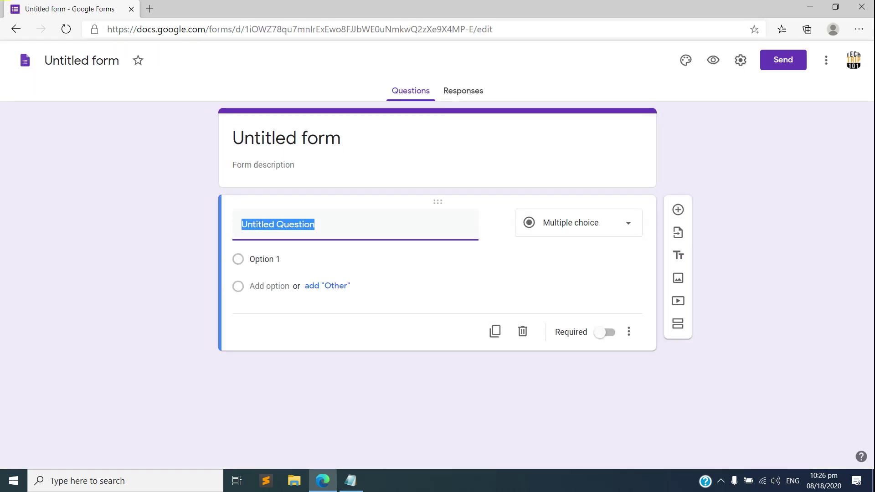
{"action": "left_click", "coordinate": [286, 138]}
Rename the form from 'Untitled form' to 'Quiz No. 1'.
{"action": "key", "text": "BackSpace"}
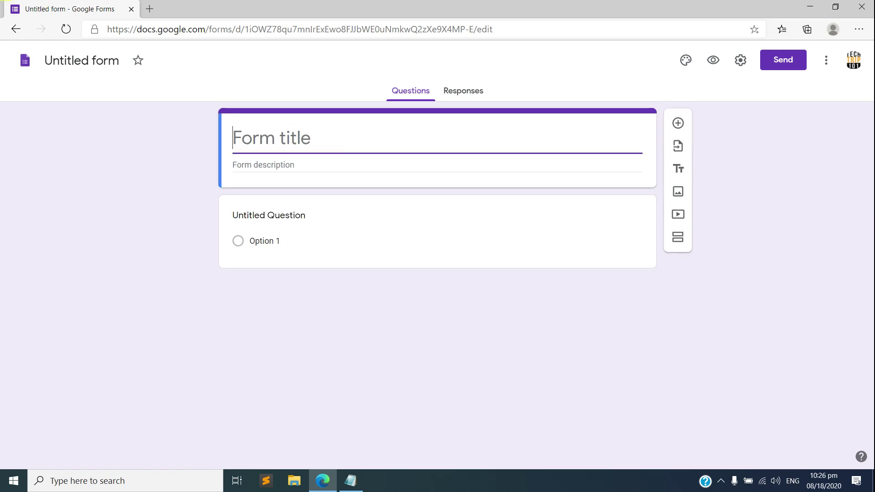
{"action": "type", "text": "Quiz nO"}
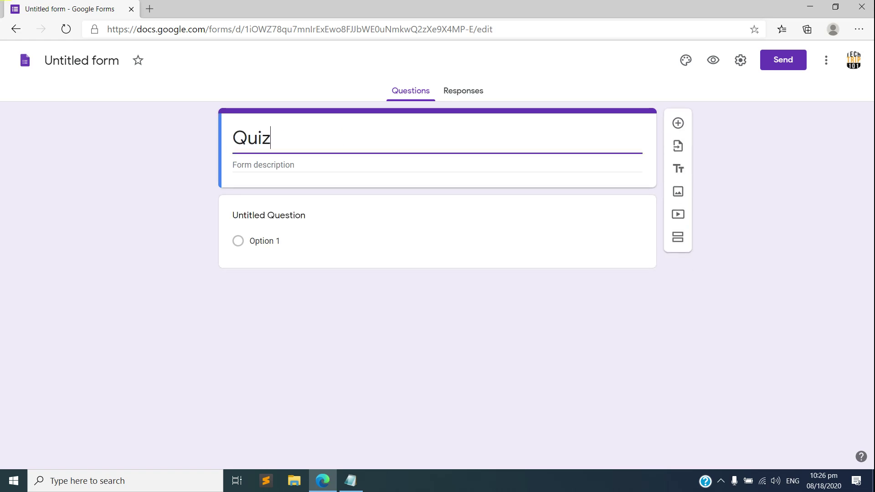
{"action": "key", "text": "BackSpace"}
{"action": "key", "text": "BackSpace"}
{"action": "key", "text": "BackSpace"}
{"action": "type", "text": "No. 1"}
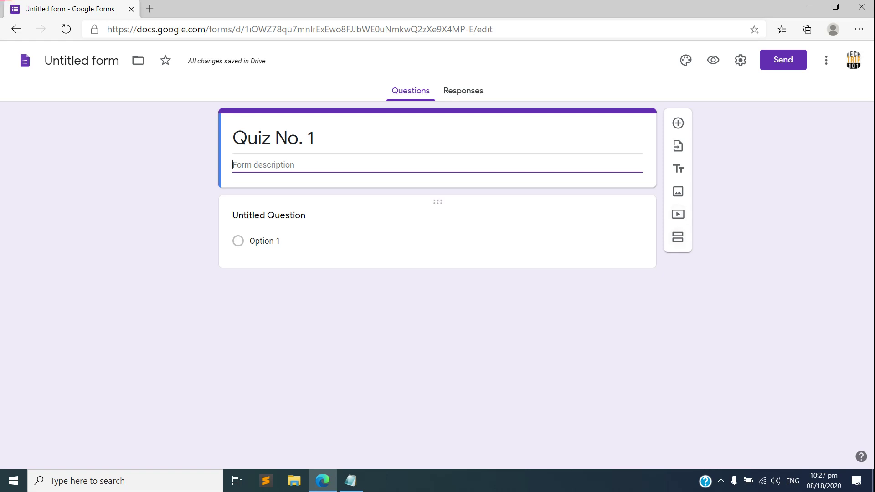
{"action": "left_click", "coordinate": [262, 240]}
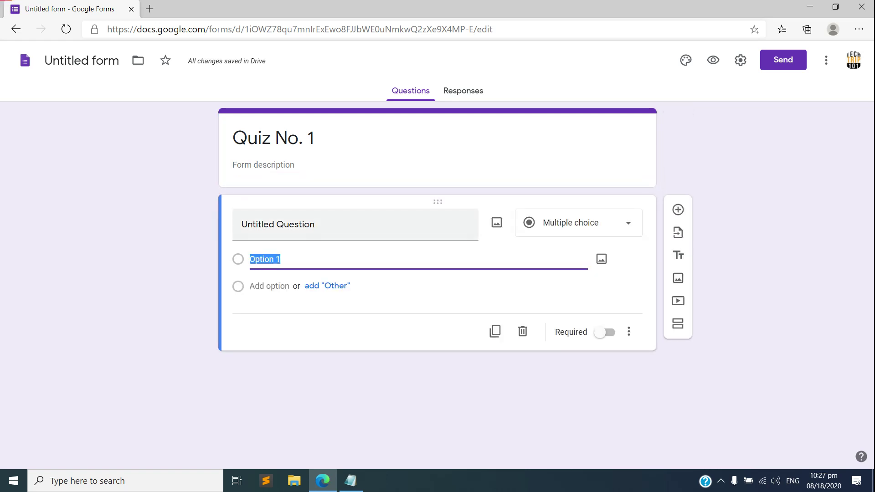
Paste 'Where did the first case of coronavirus disease originate?' from Notepad as the question title.
{"action": "left_click", "coordinate": [278, 224]}
{"action": "key", "text": "alt+Tab"}
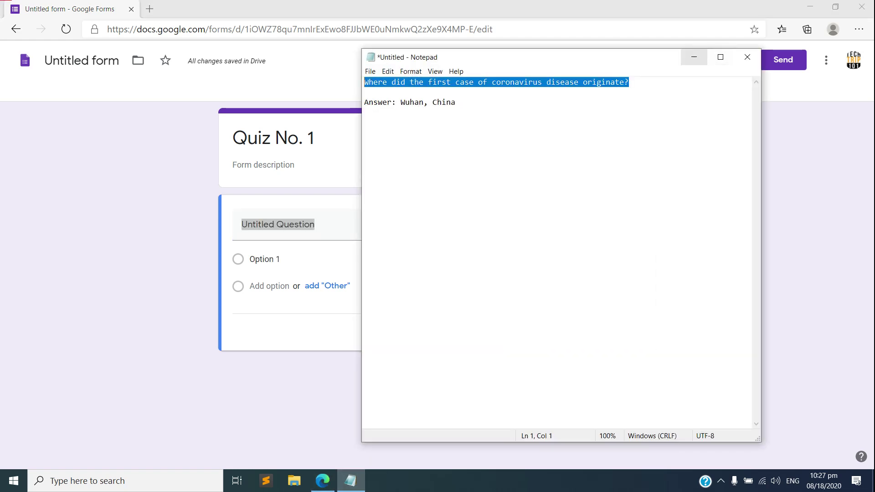
{"action": "key", "text": "alt+Tab"}
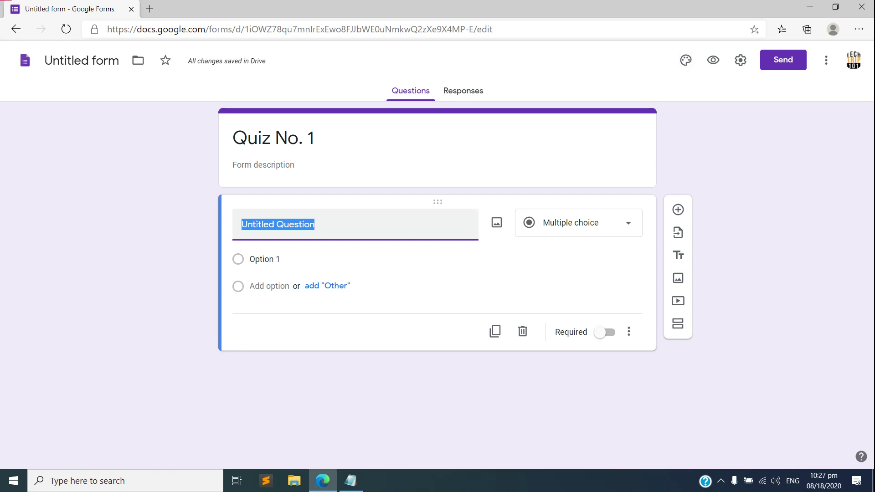
{"action": "type", "text": "Where did the first case of coronavirus disease originate?"}
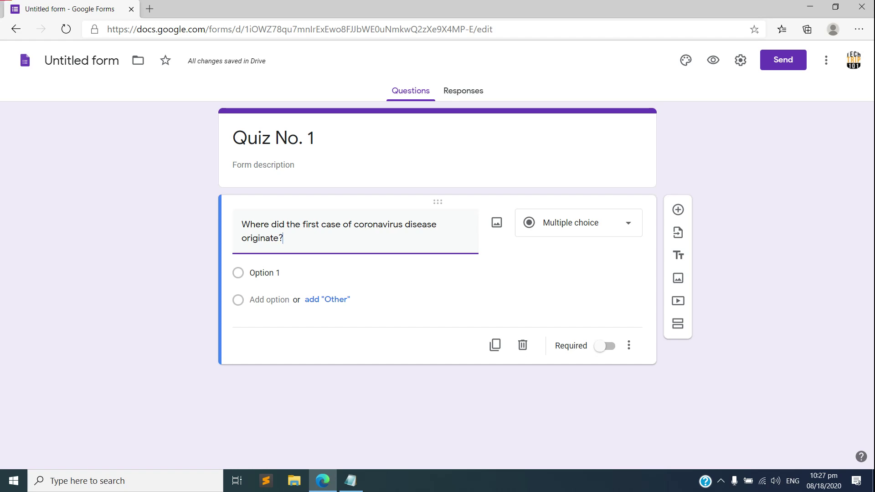
{"action": "left_click", "coordinate": [579, 223]}
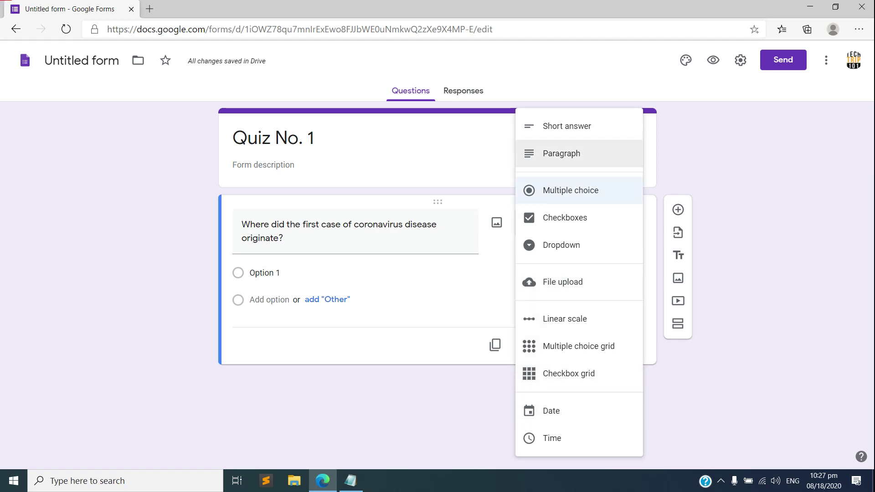
Replace Option 1 with 'Wuhan, China' copied from Notepad.
{"action": "left_click", "coordinate": [273, 138]}
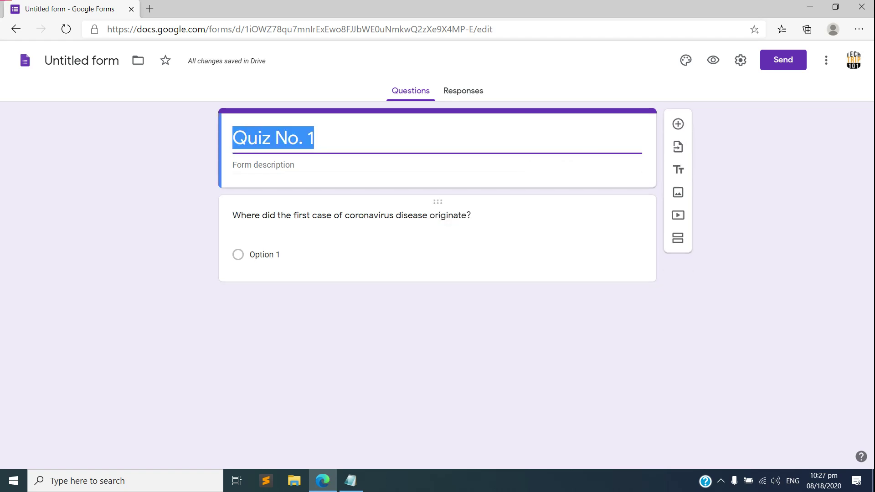
{"action": "left_click", "coordinate": [265, 255]}
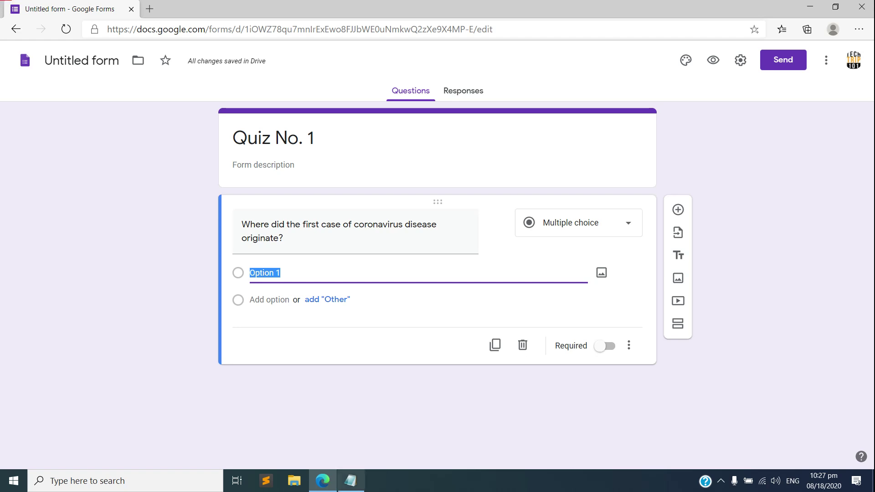
{"action": "key", "text": "alt+Tab"}
{"action": "left_click_drag", "start_coordinate": [456, 103], "coordinate": [401, 102]}
{"action": "key", "text": "ctrl+c"}
{"action": "key", "text": "alt+Tab"}
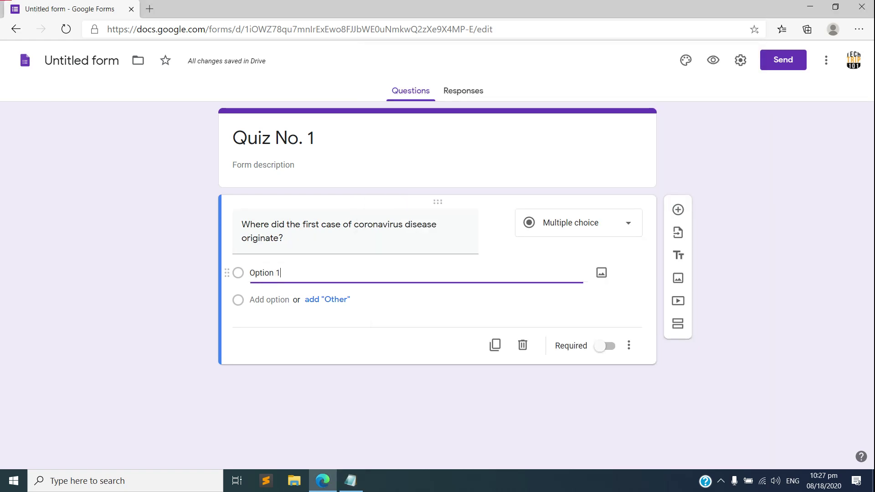
{"action": "key", "text": "shift+Left"}
{"action": "key", "text": "shift+Left"}
{"action": "key", "text": "shift+Left"}
{"action": "key", "text": "shift+Left"}
{"action": "key", "text": "shift+Left"}
{"action": "key", "text": "shift+Left"}
{"action": "key", "text": "shift+Left"}
{"action": "key", "text": "shift+Left"}
{"action": "key", "text": "BackSpace"}
{"action": "key", "text": "ctrl+v"}
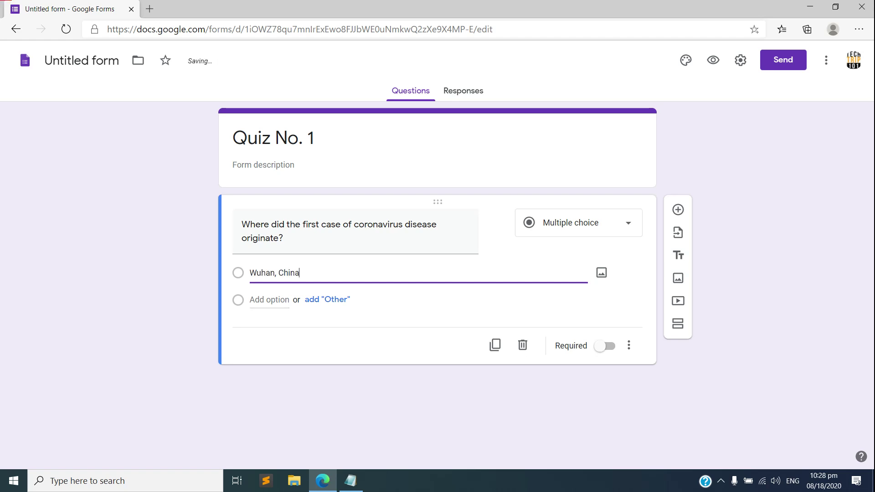
Add answer options 'Phillipines', 'America' and 'Russia'.
{"action": "left_click", "coordinate": [270, 299]}
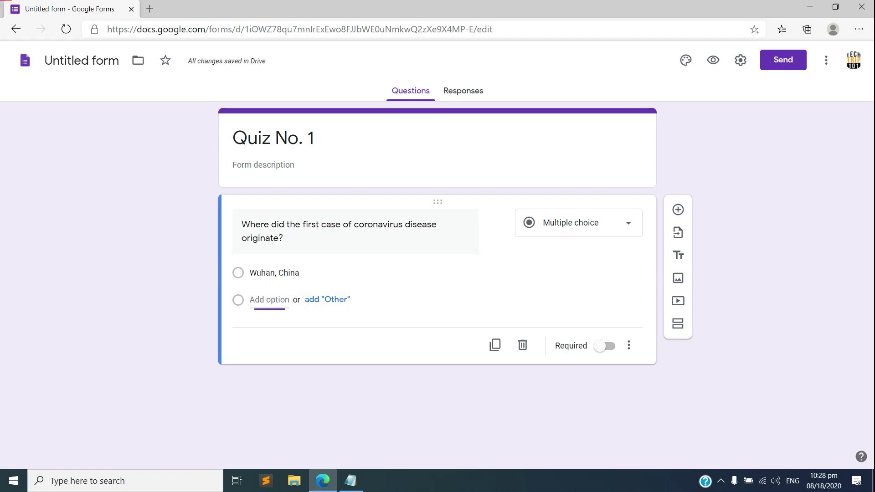
{"action": "type", "text": "Phillip"}
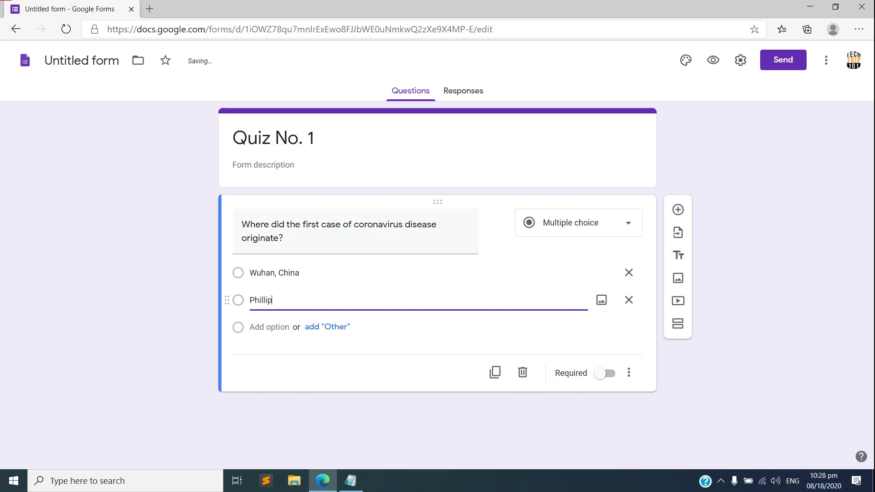
{"action": "type", "text": "ines"}
{"action": "key", "text": "Return"}
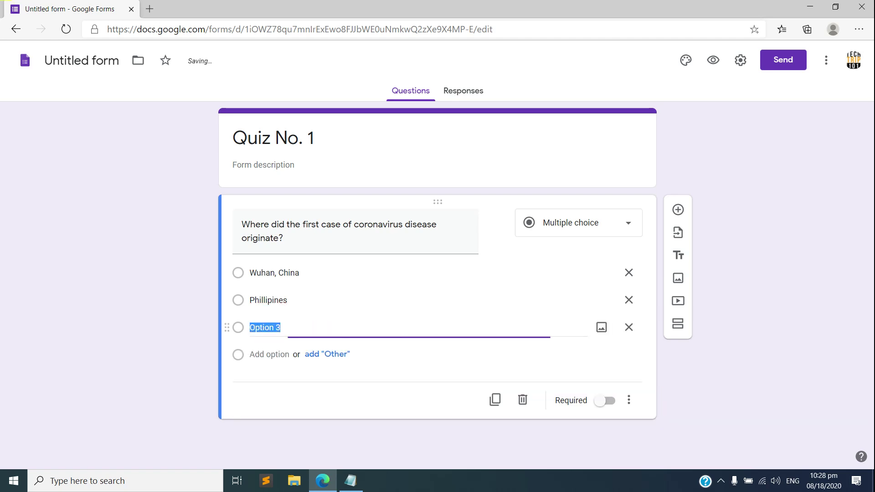
{"action": "type", "text": "Ameri"}
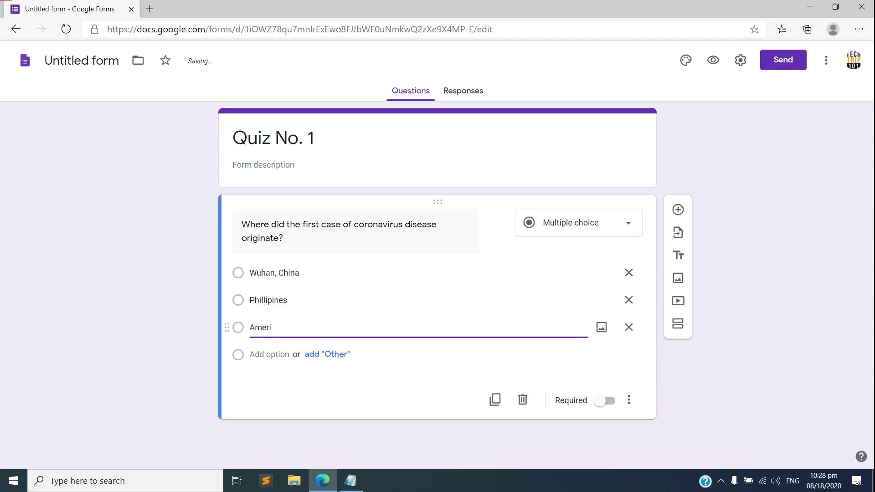
{"action": "type", "text": "ca"}
{"action": "key", "text": "Return"}
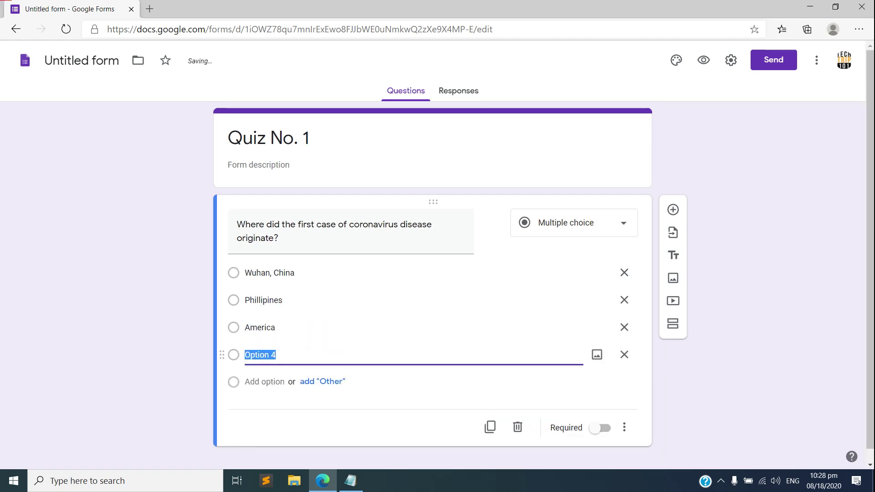
{"action": "type", "text": "Rissia"}
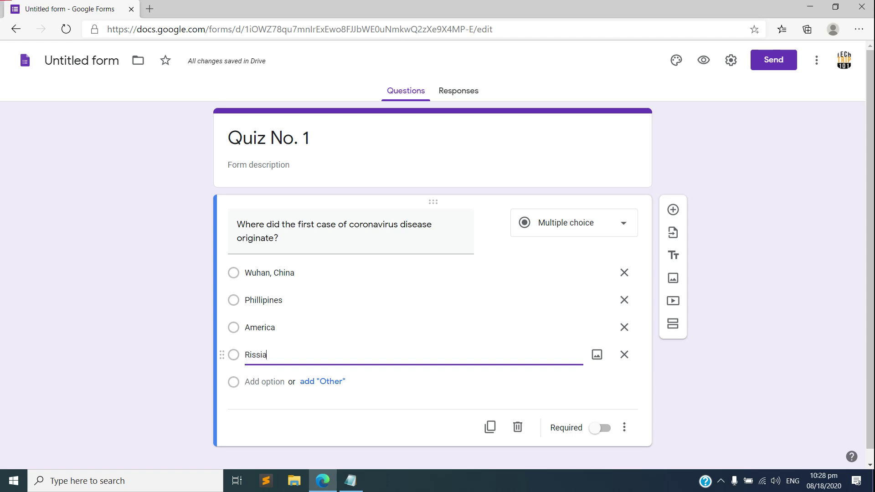
{"action": "key", "text": "BackSpace"}
{"action": "key", "text": "BackSpace"}
{"action": "key", "text": "BackSpace"}
{"action": "key", "text": "BackSpace"}
{"action": "type", "text": "ussia"}
{"action": "left_click", "coordinate": [570, 396]}
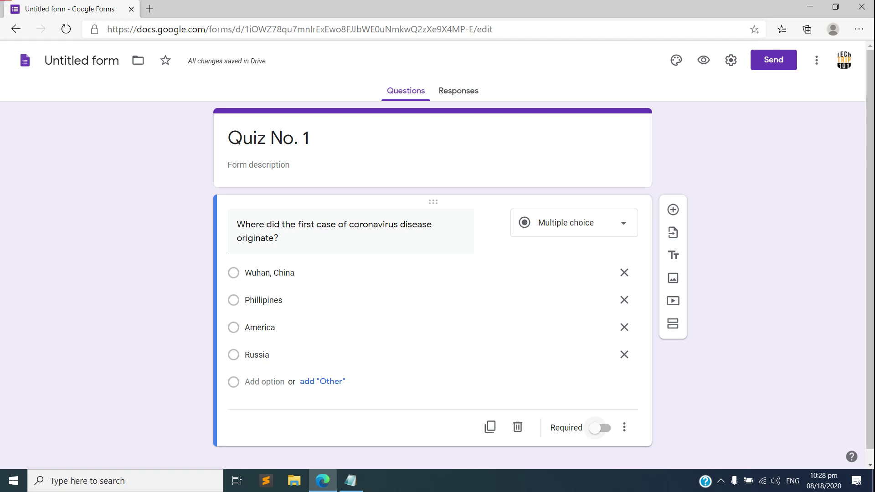
Make the coronavirus question required and check the Responses tab showing 0 responses.
{"action": "left_click", "coordinate": [599, 428]}
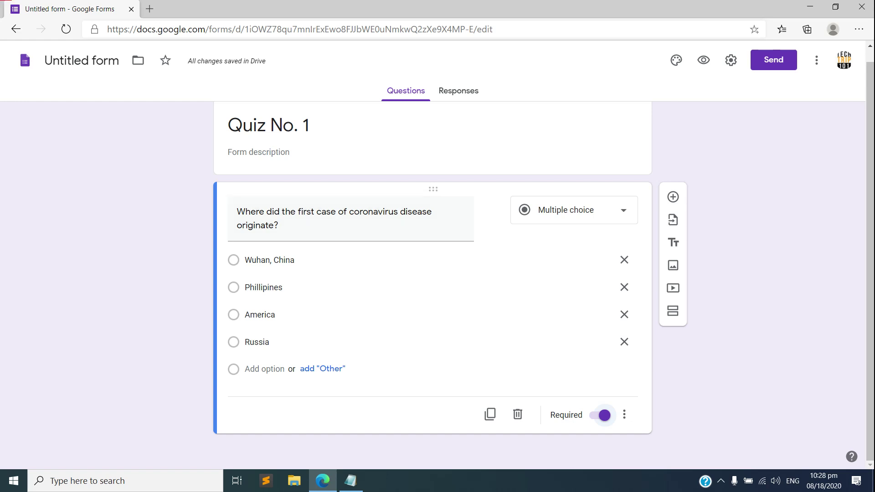
{"action": "scroll", "coordinate": [433, 273], "scroll_direction": "up", "scroll_amount": 1}
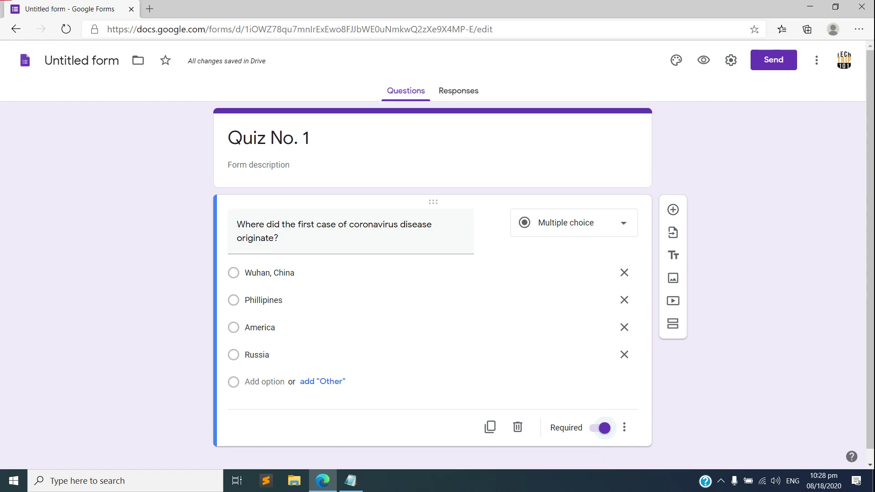
{"action": "scroll", "coordinate": [432, 274], "scroll_direction": "down", "scroll_amount": 1}
{"action": "scroll", "coordinate": [432, 273], "scroll_direction": "up", "scroll_amount": 1}
{"action": "left_click", "coordinate": [459, 91]}
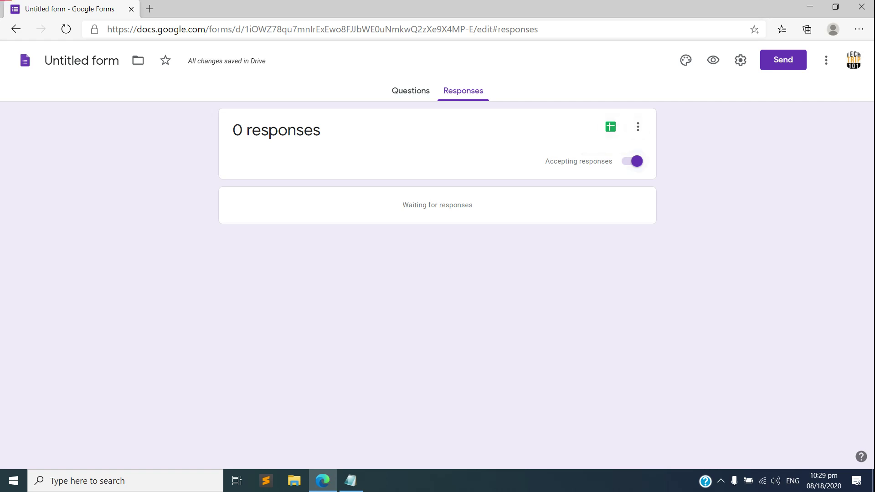
{"action": "left_click", "coordinate": [634, 161]}
{"action": "key", "text": "space"}
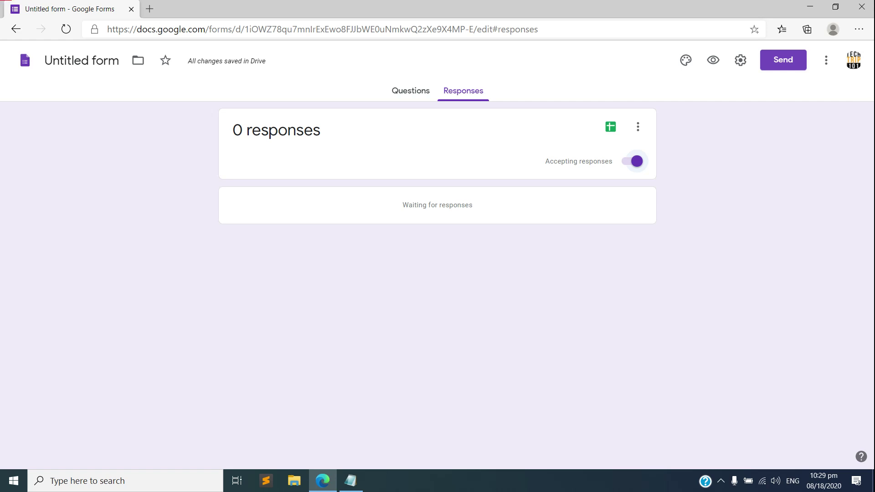
Email 'Quiz No. 1' to the student's e-mail address with the form included in the message.
{"action": "left_click", "coordinate": [783, 59]}
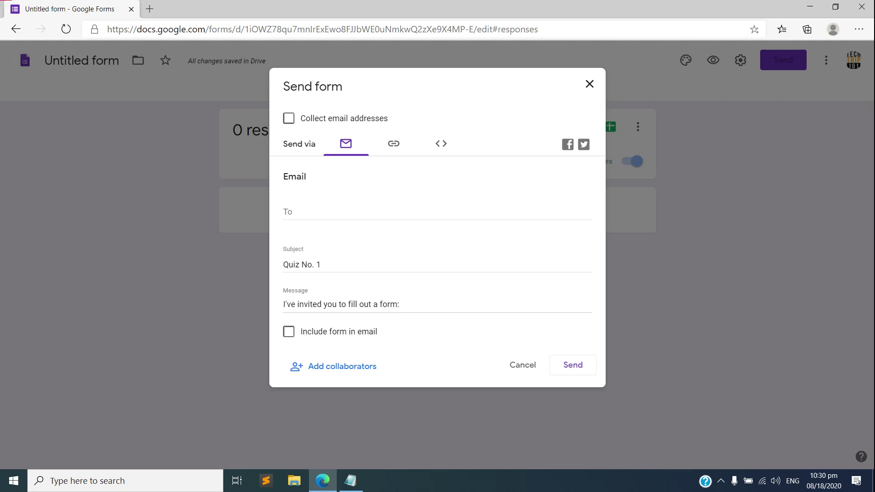
{"action": "left_click", "coordinate": [319, 213]}
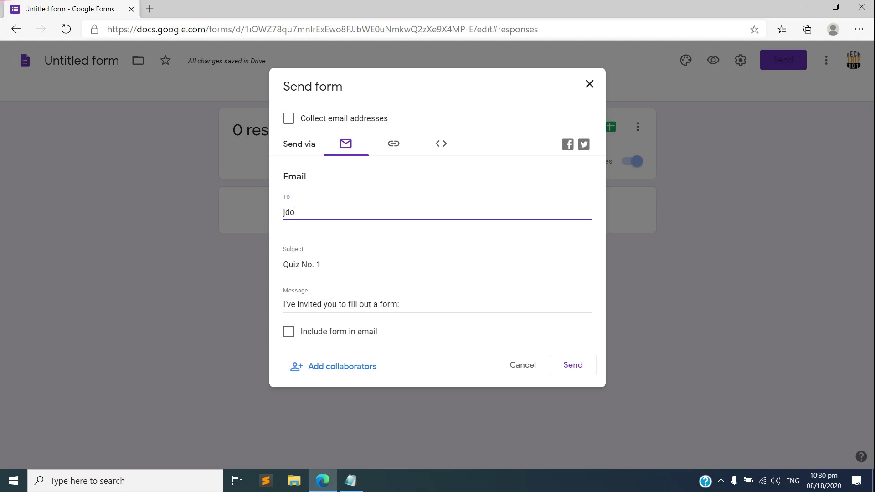
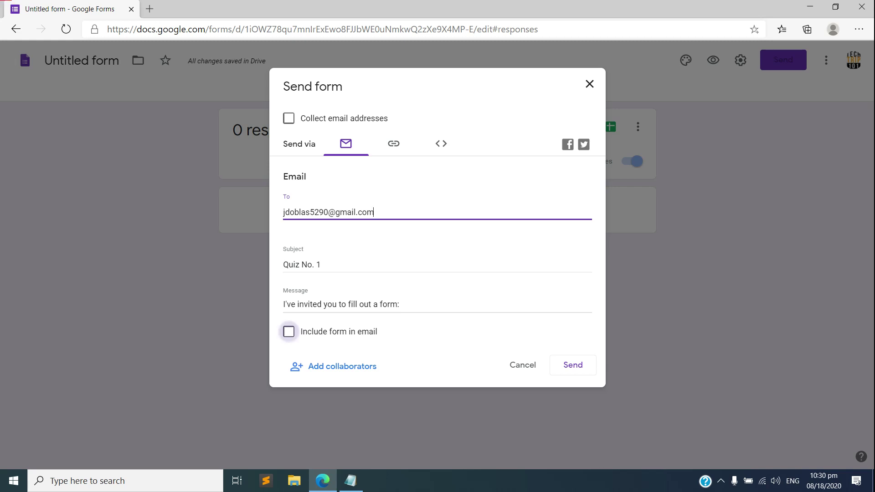
{"action": "left_click", "coordinate": [289, 331]}
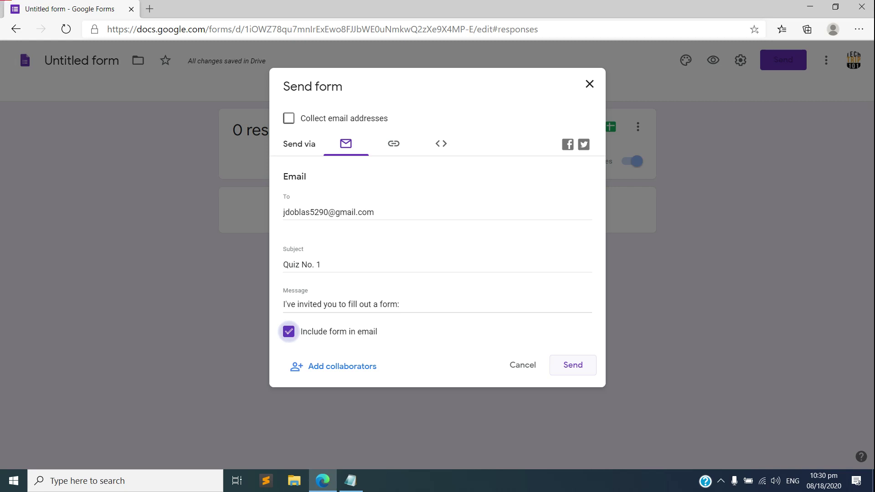
{"action": "left_click", "coordinate": [573, 365]}
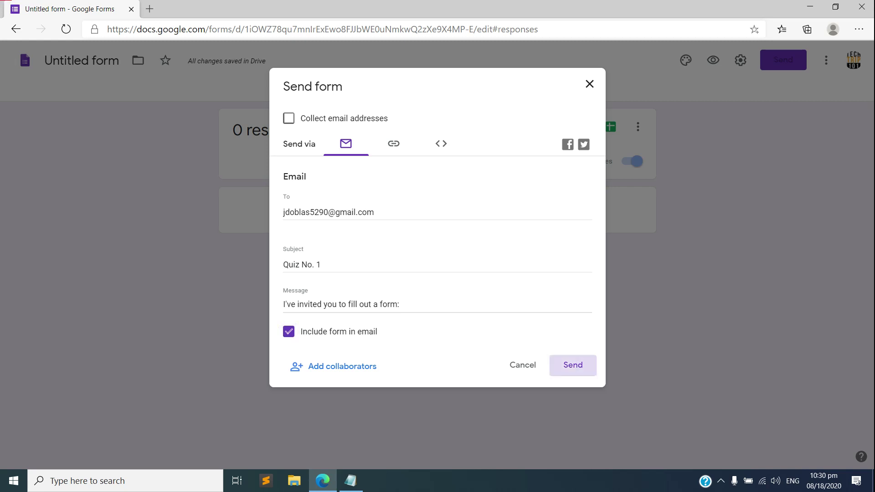